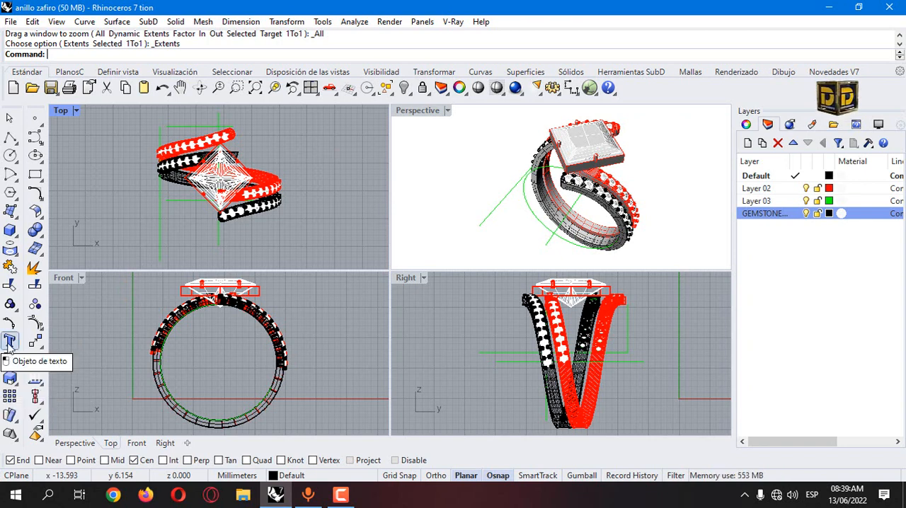
Step: Start a text object with a height of 1.5 mm in the Ink Free font
click(9, 342)
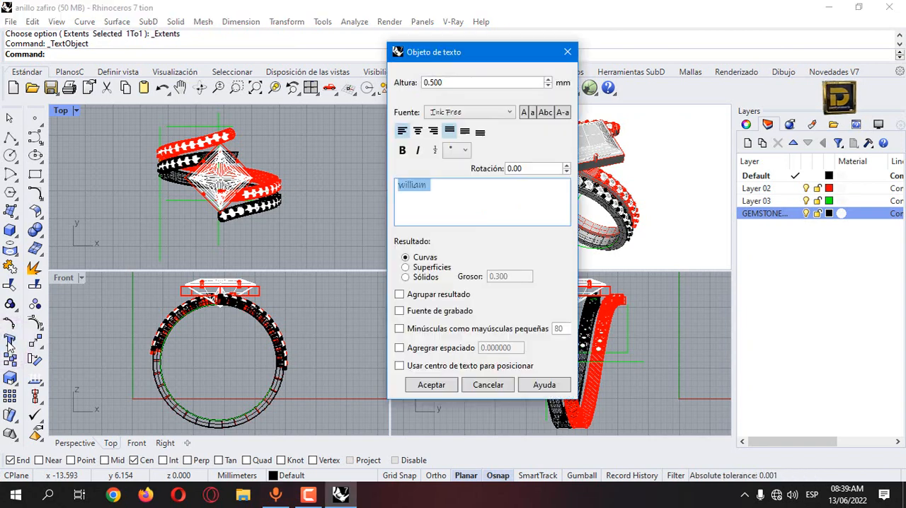
click(466, 83)
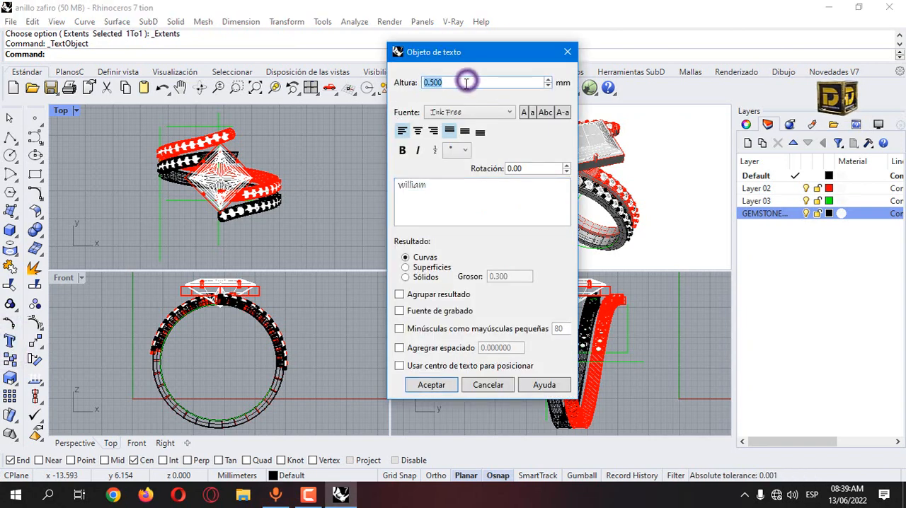
click(470, 84)
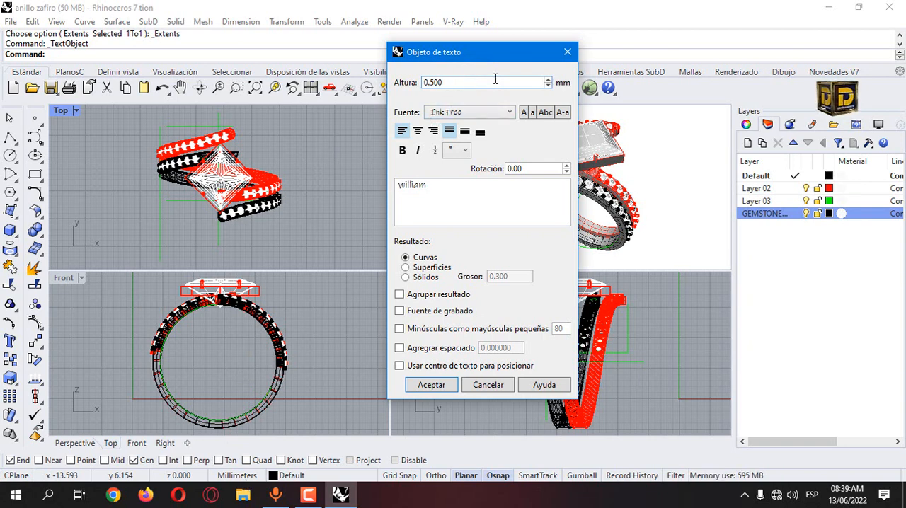
click(461, 79)
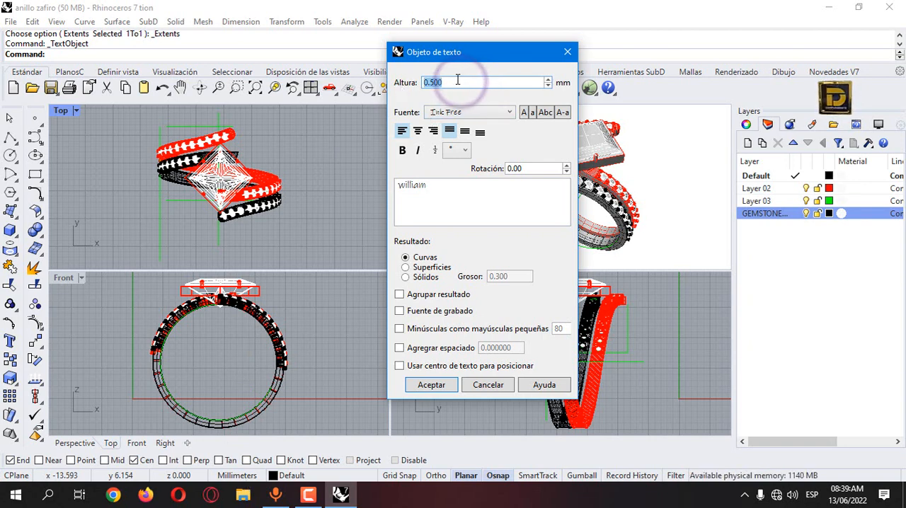
click(457, 80)
click(548, 85)
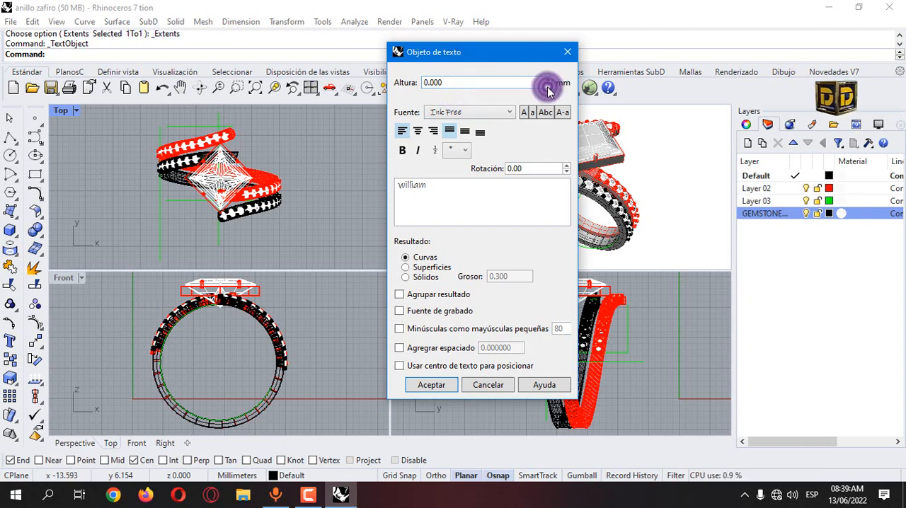
click(548, 81)
click(548, 80)
click(548, 81)
double_click(477, 82)
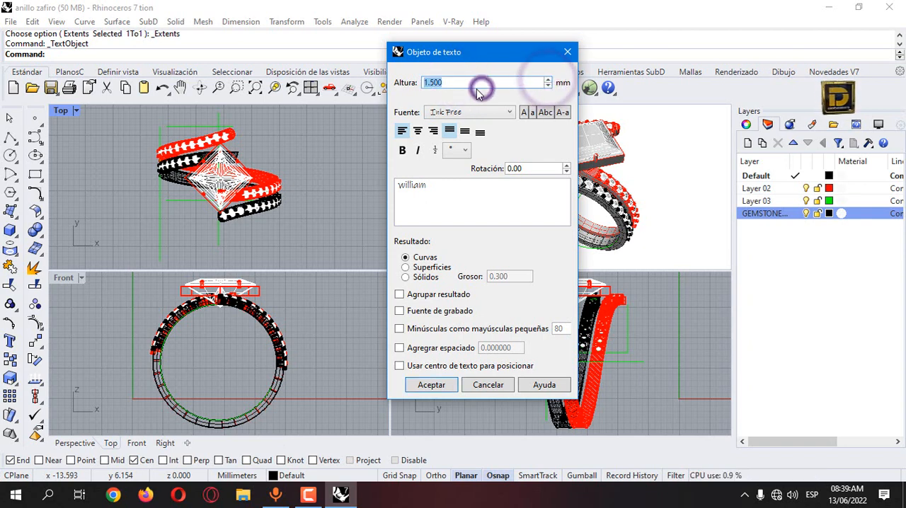
click(473, 84)
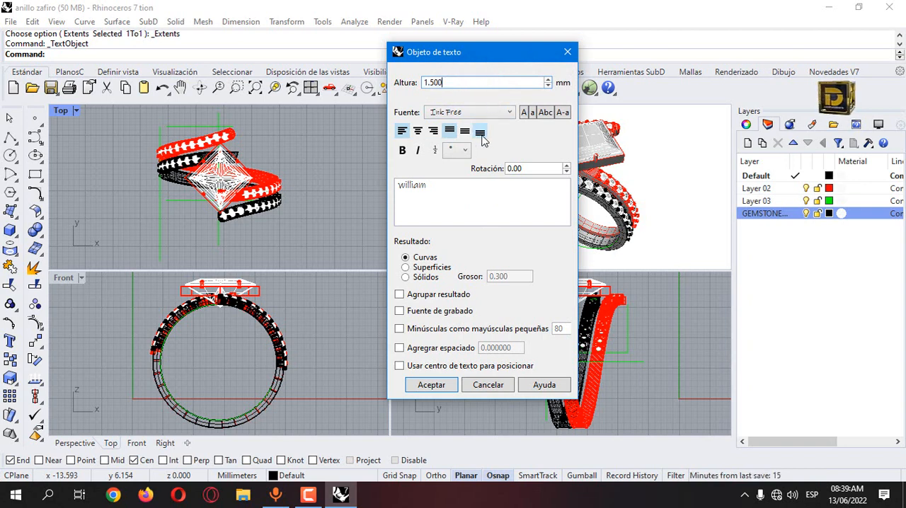
click(470, 114)
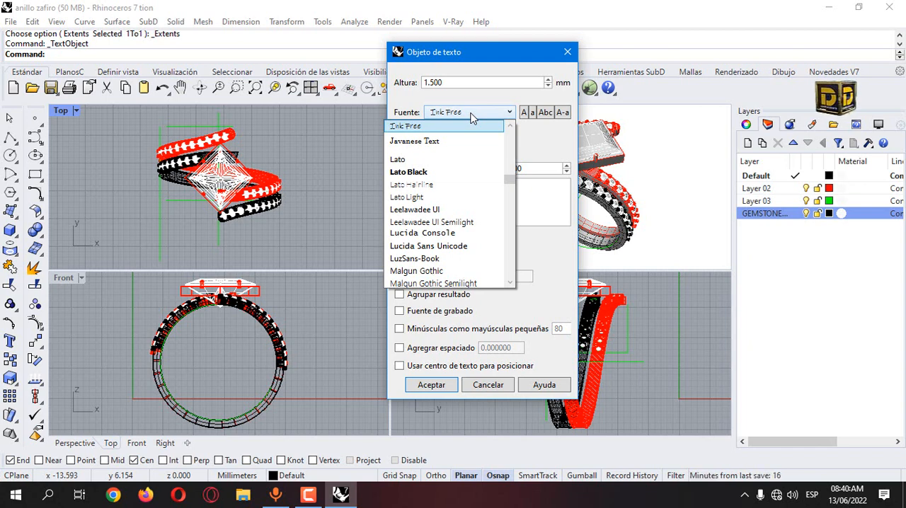
click(548, 150)
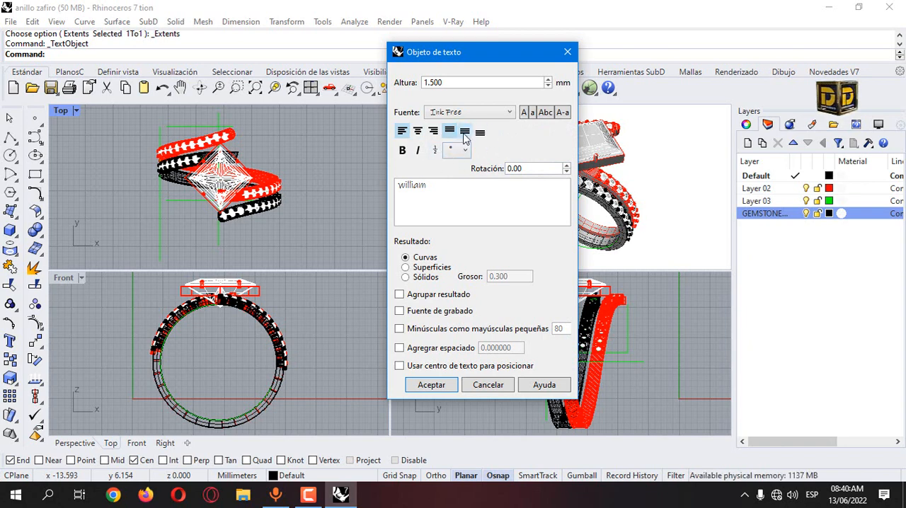
Step: Set the text object's rotation to 90 degrees
click(567, 165)
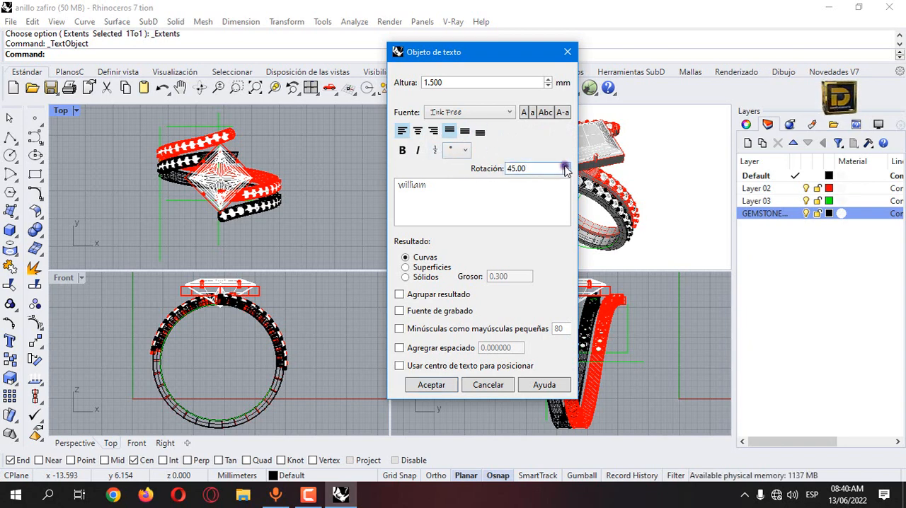
click(566, 165)
click(566, 171)
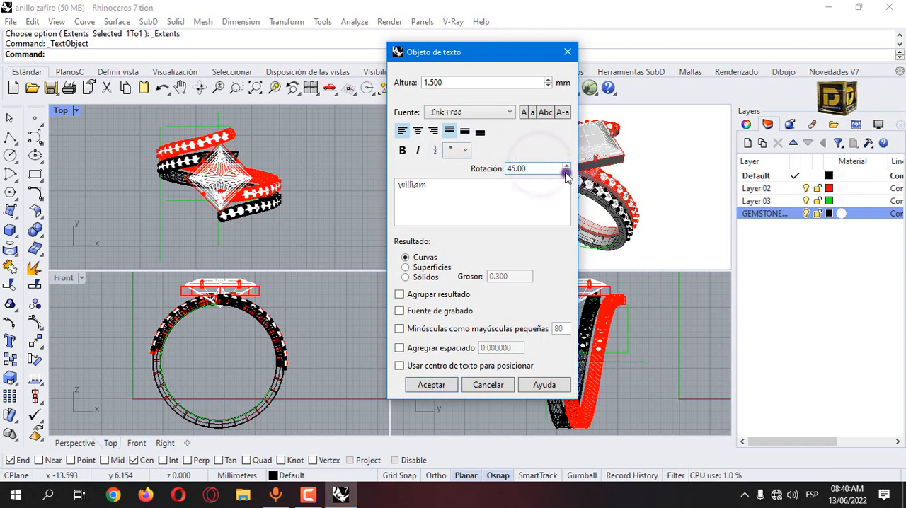
click(566, 172)
click(566, 171)
click(565, 166)
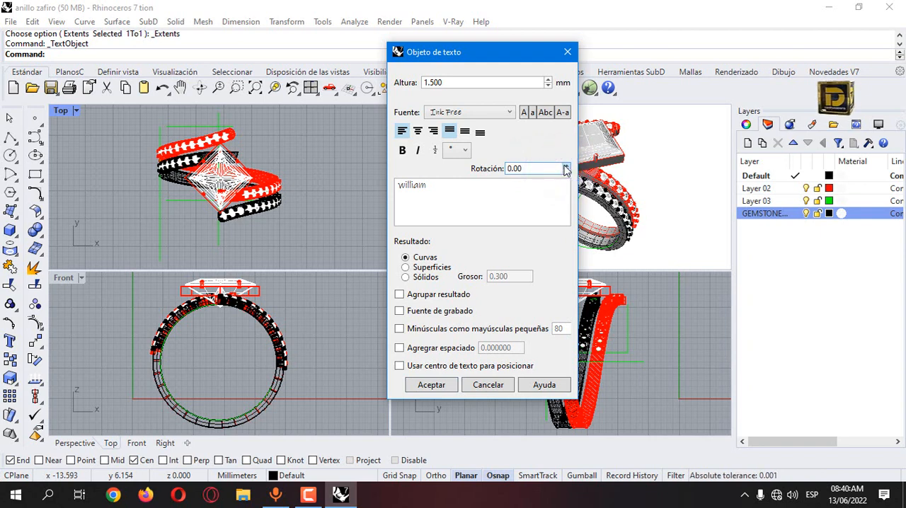
double_click(457, 188)
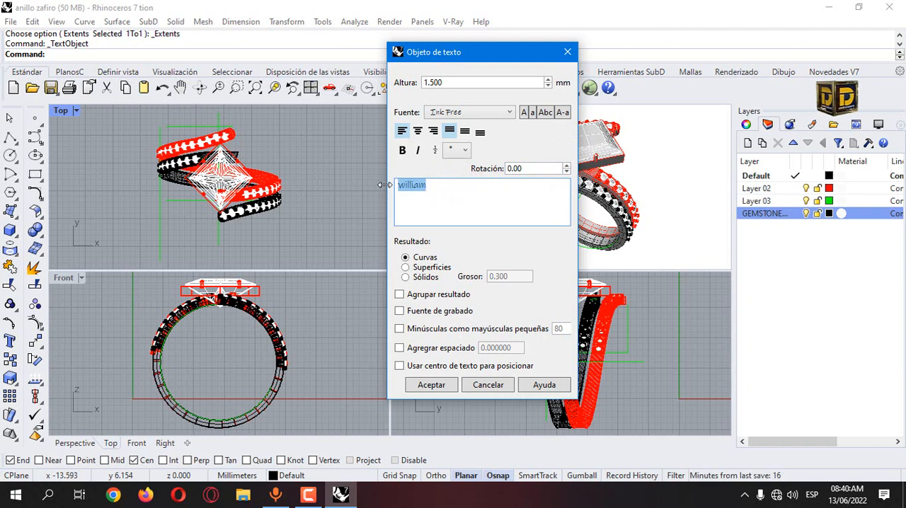
click(567, 167)
click(567, 166)
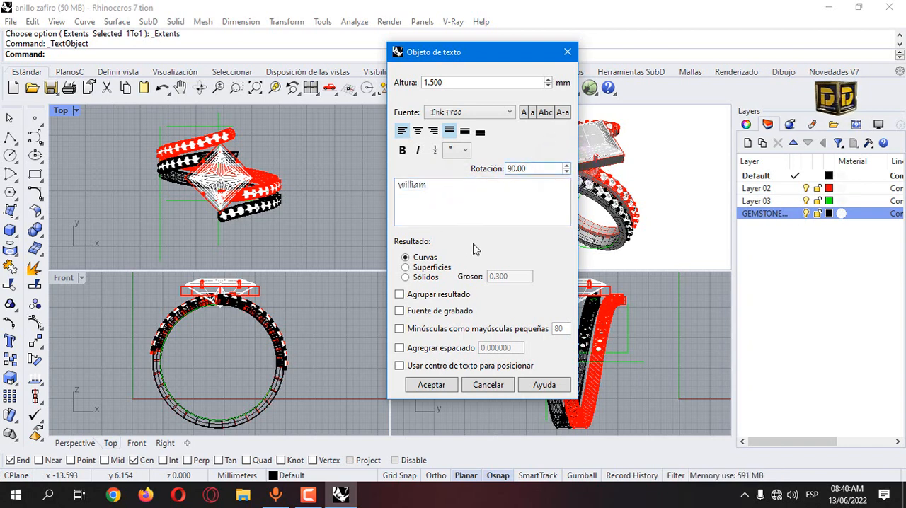
Step: Output the name text as grouped curves and place it beside the ring in the Front view
click(427, 262)
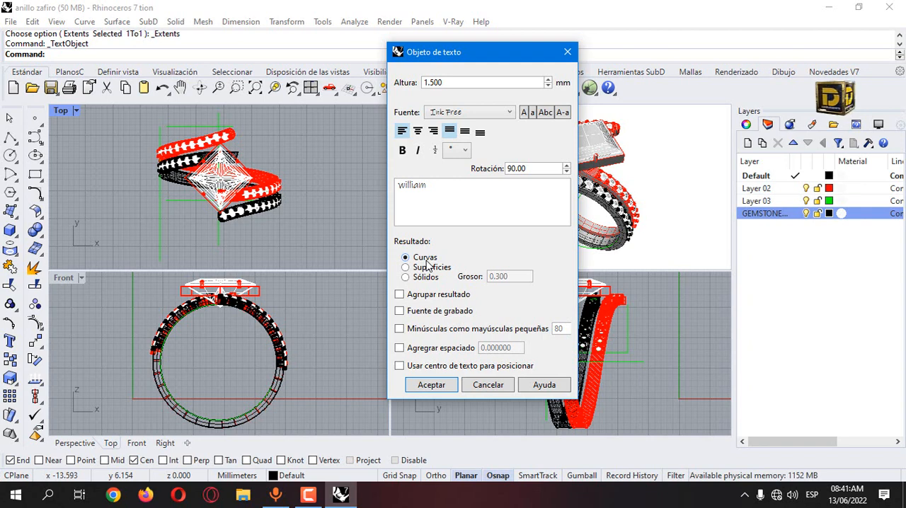
click(422, 296)
click(431, 384)
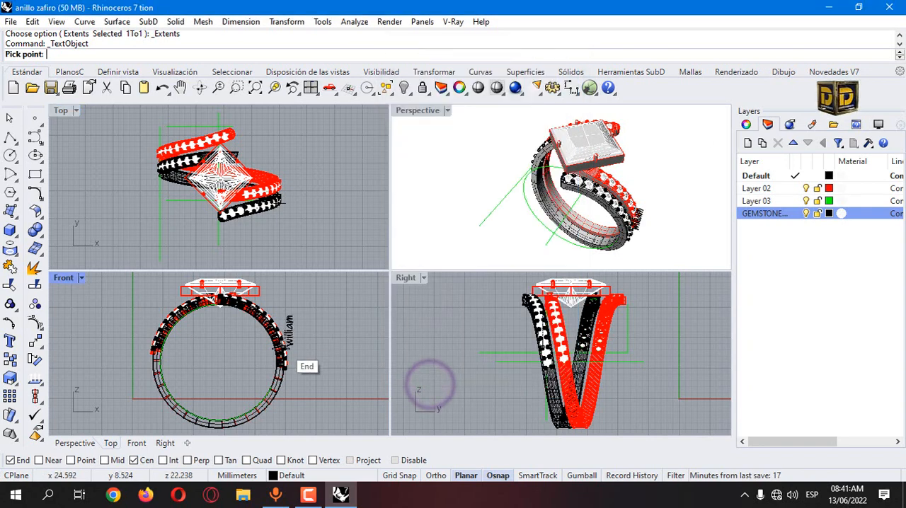
scroll(304, 364, up, 5)
click(312, 379)
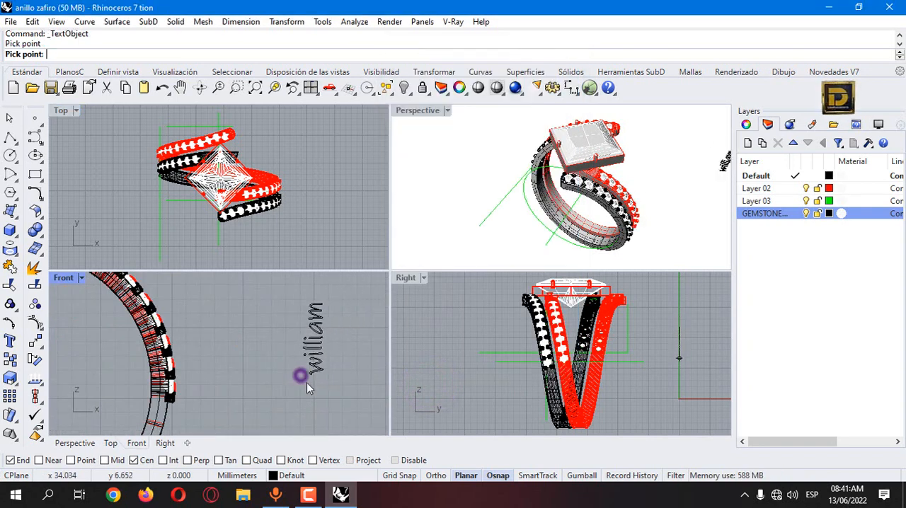
Step: Ungroup the name text curves in the Front view
scroll(321, 356, up, 3)
scroll(318, 349, down, 4)
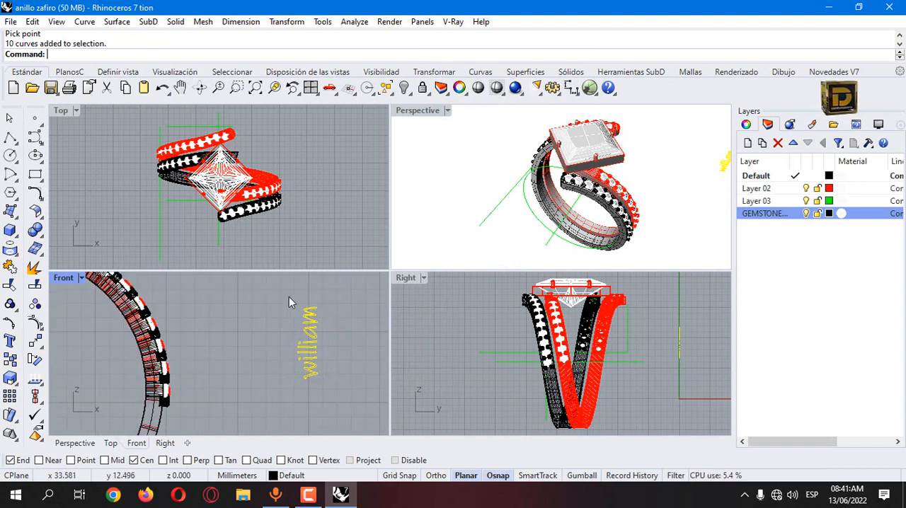
click(272, 290)
click(308, 352)
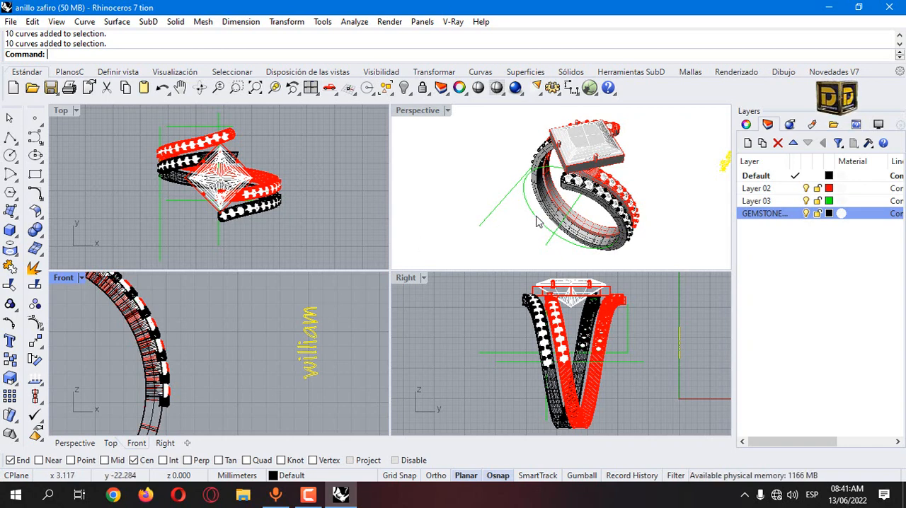
scroll(585, 240, up, 5)
scroll(585, 241, down, 3)
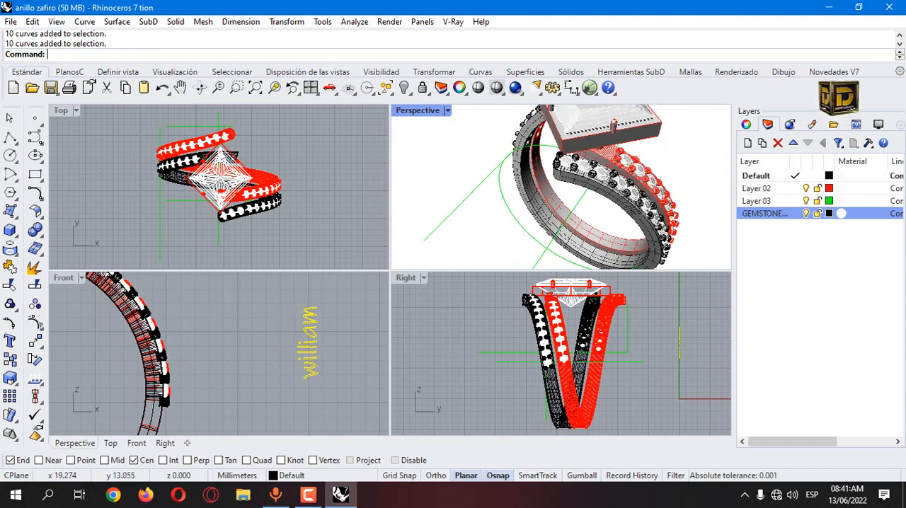
click(223, 321)
click(315, 323)
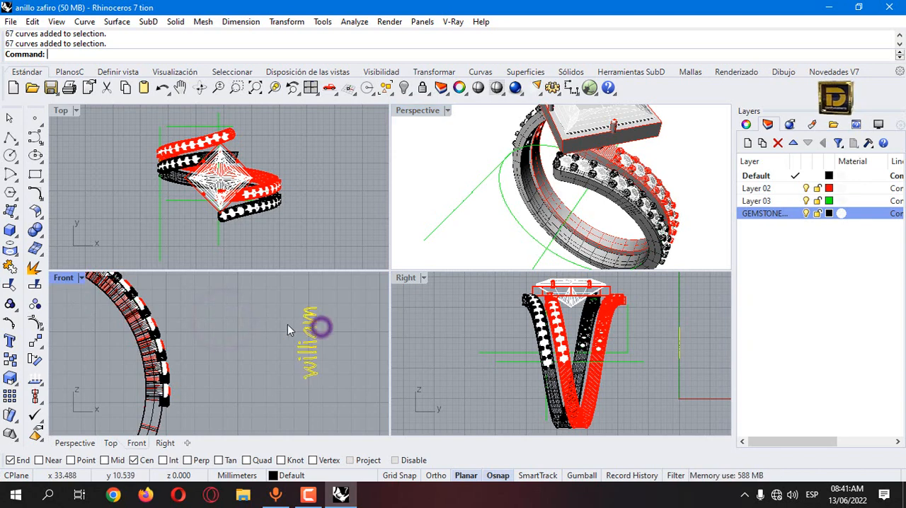
click(41, 306)
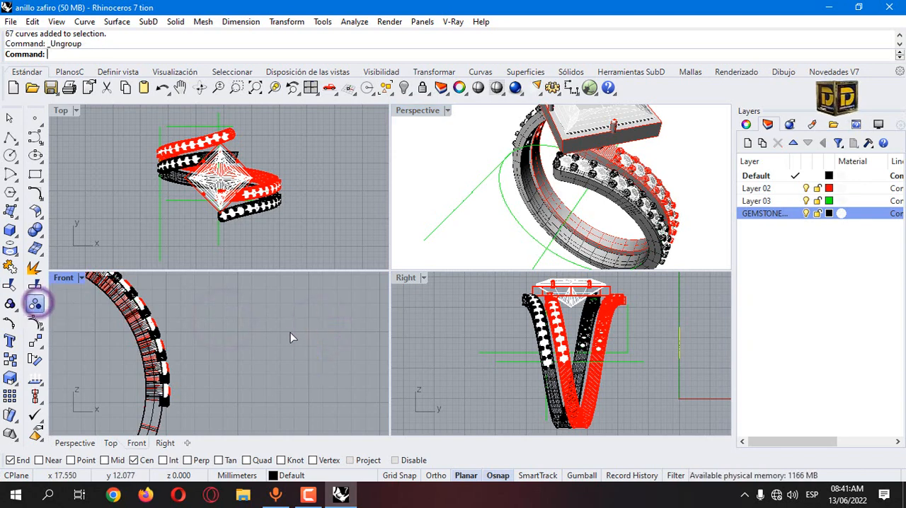
click(288, 333)
click(310, 316)
key(Escape)
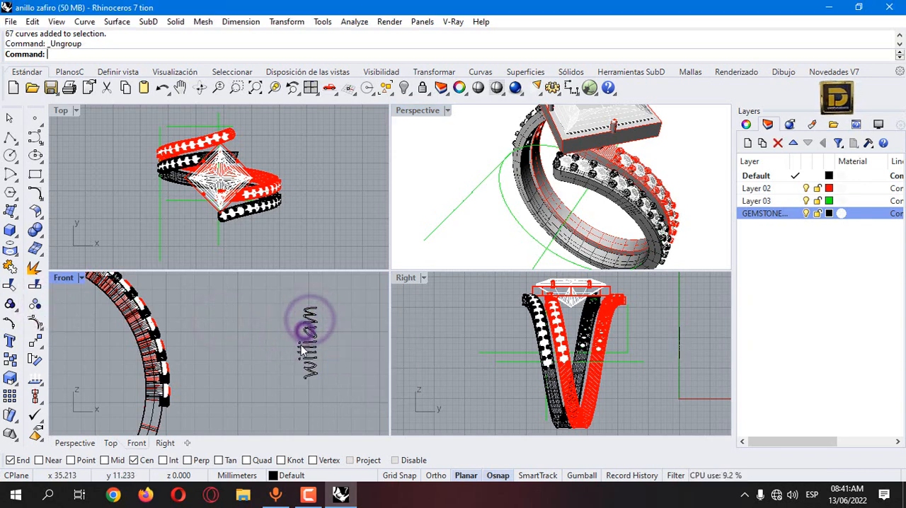
Step: Join the name text's curve segments into closed letter outlines and check the inner outline of the letter a
click(301, 345)
click(340, 390)
click(317, 344)
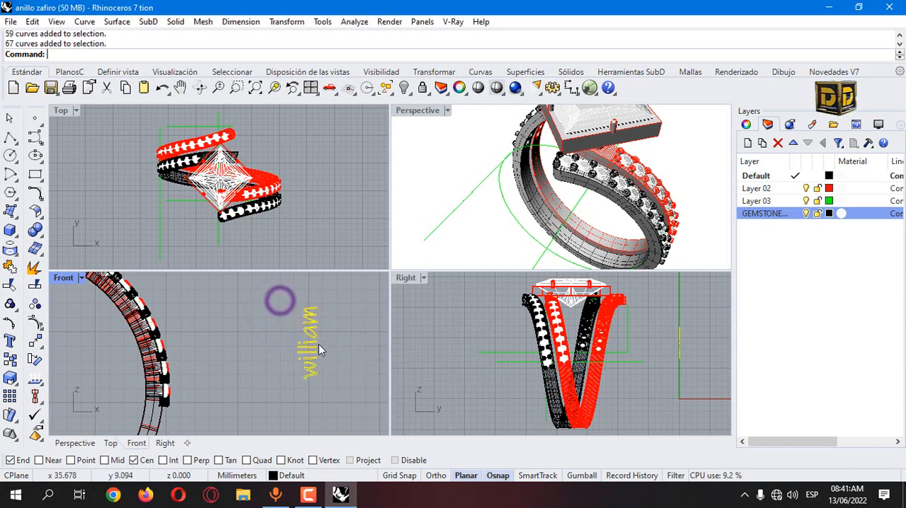
scroll(317, 344, up, 5)
click(303, 341)
click(326, 330)
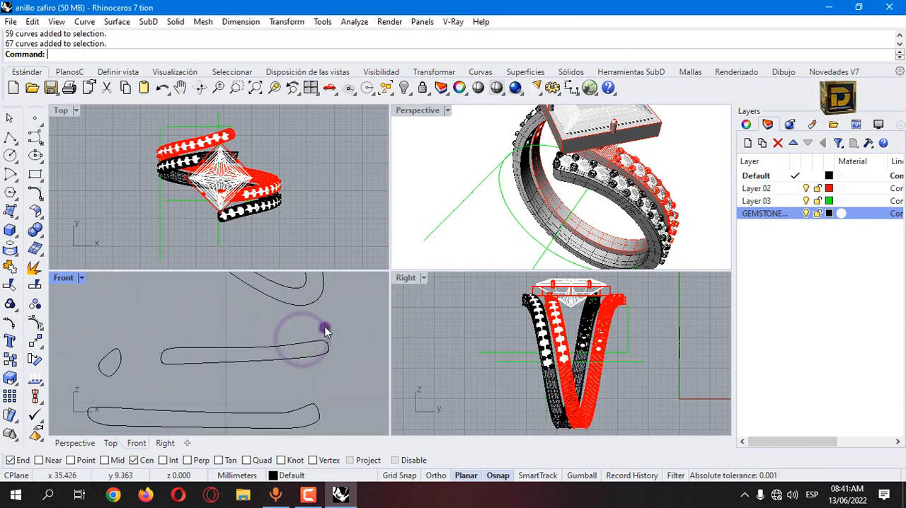
scroll(324, 330, down, 6)
drag(294, 296, 354, 364)
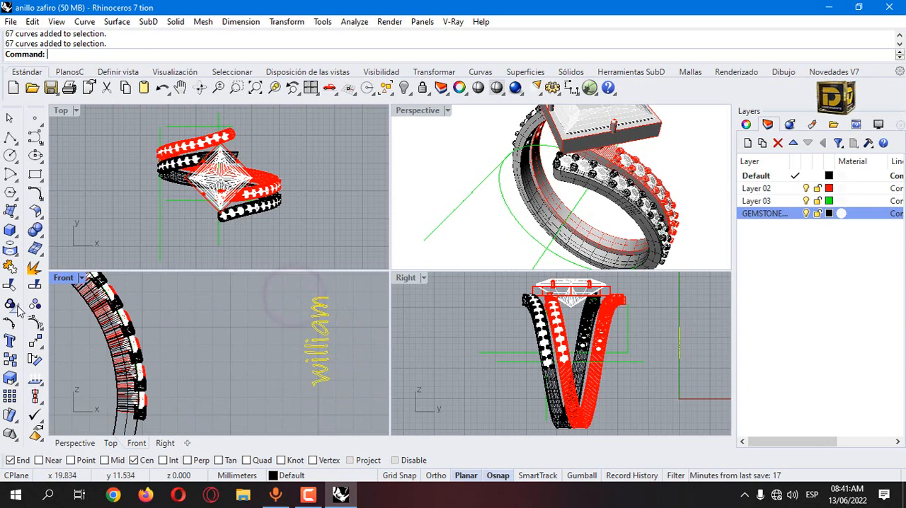
click(10, 267)
click(304, 323)
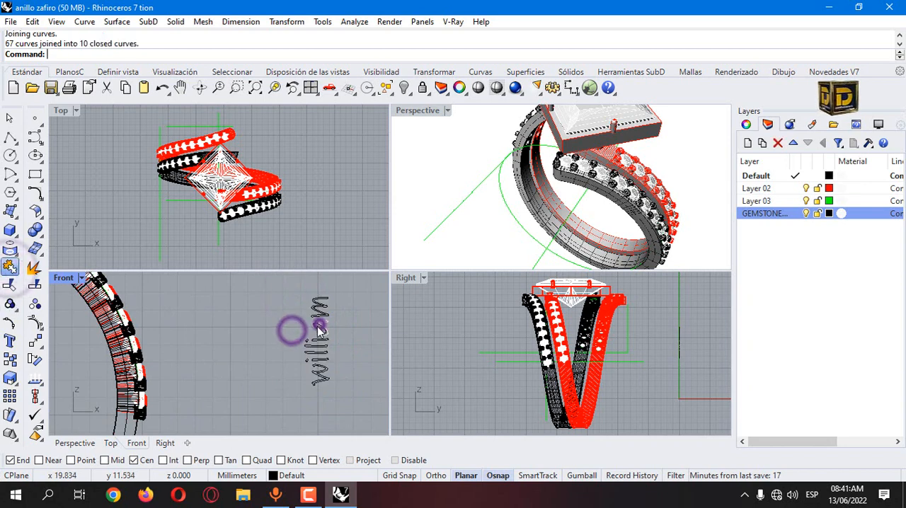
click(344, 327)
scroll(344, 326, up, 3)
click(319, 324)
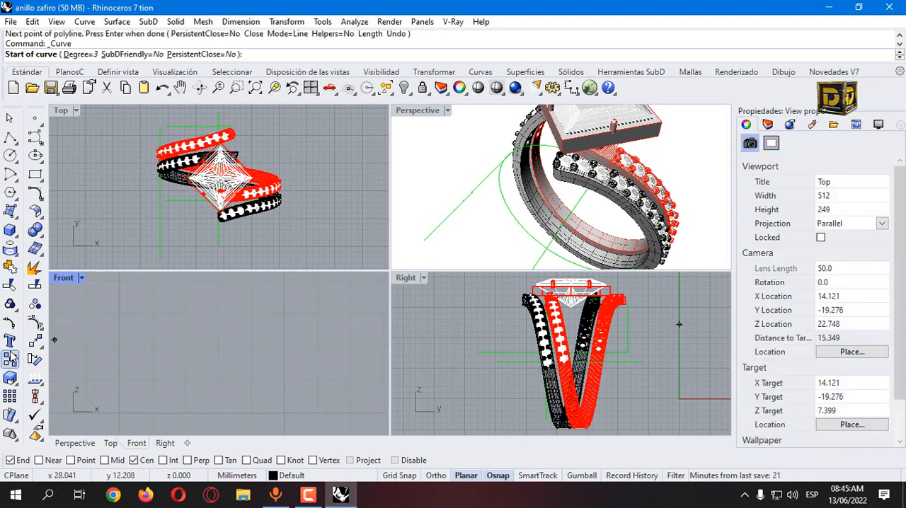
click(10, 342)
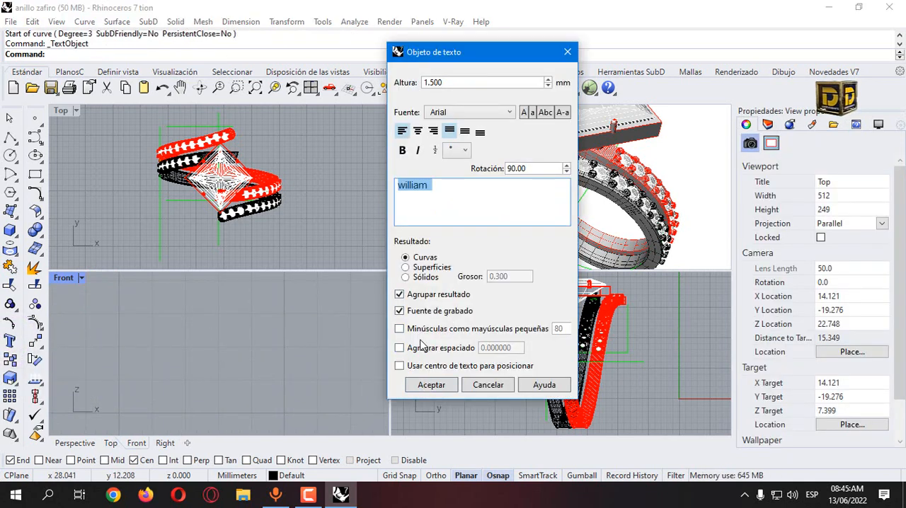
click(424, 386)
click(6, 120)
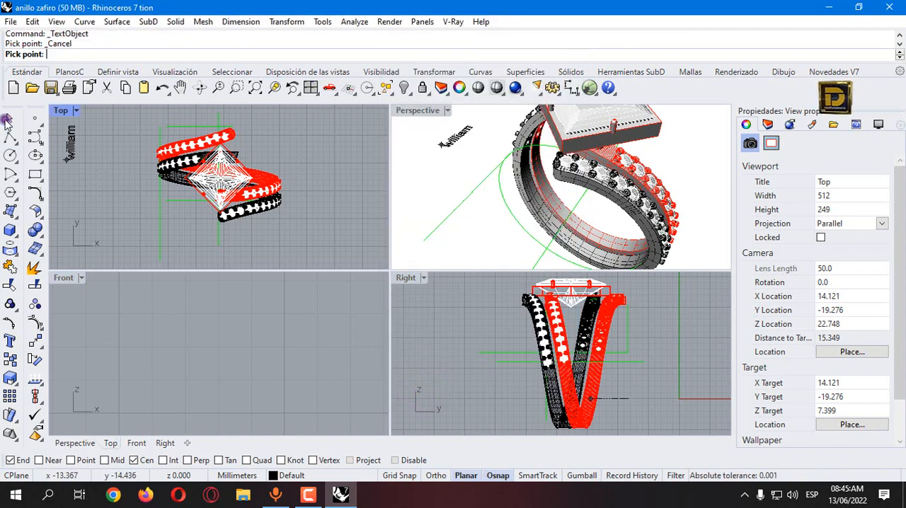
Step: Draw an open degree-3 control-point curve shaped like a lowercase e in the empty Front view area
click(34, 137)
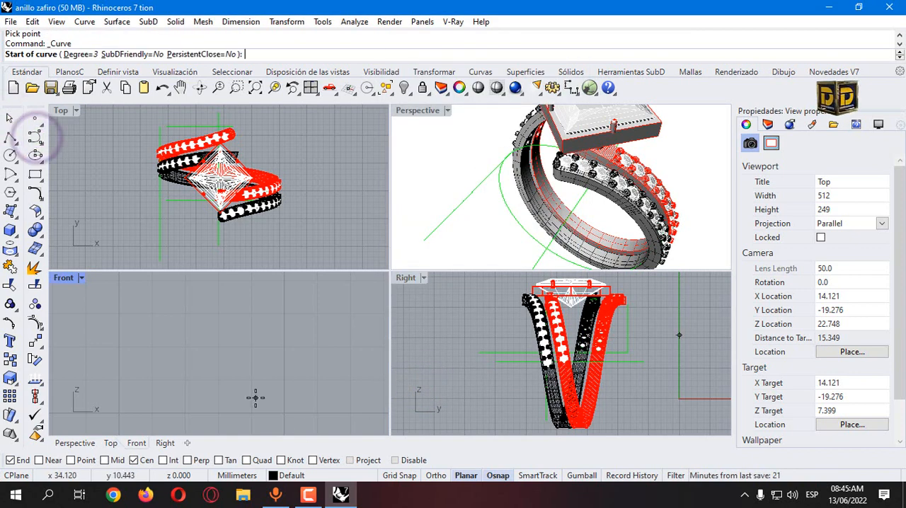
click(262, 368)
click(286, 354)
click(288, 335)
click(268, 333)
click(247, 350)
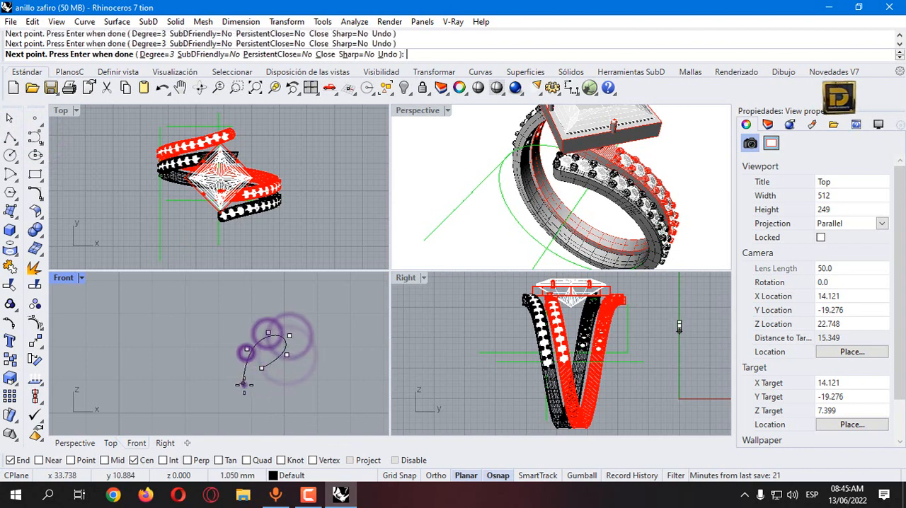
click(243, 383)
click(264, 390)
click(301, 383)
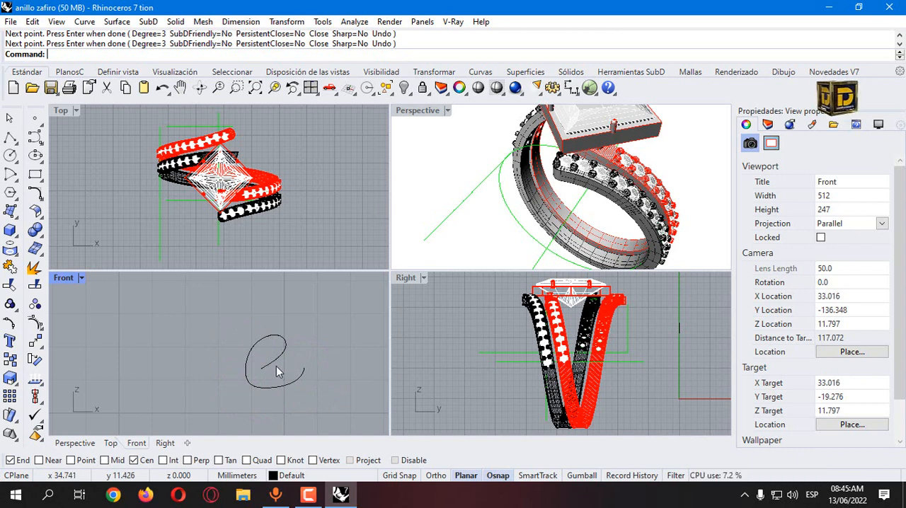
Step: Draw a straight polyline connecting the two open ends of the e-shaped curve in the Front view
click(9, 137)
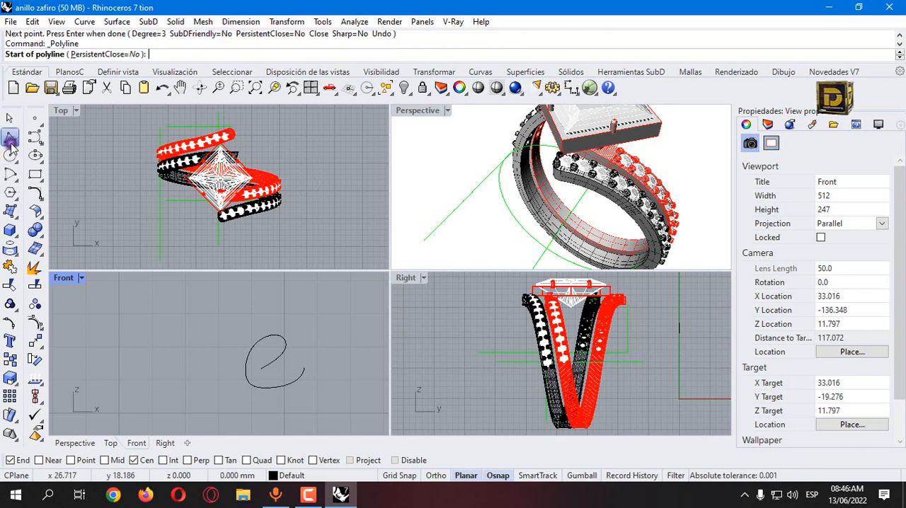
click(261, 368)
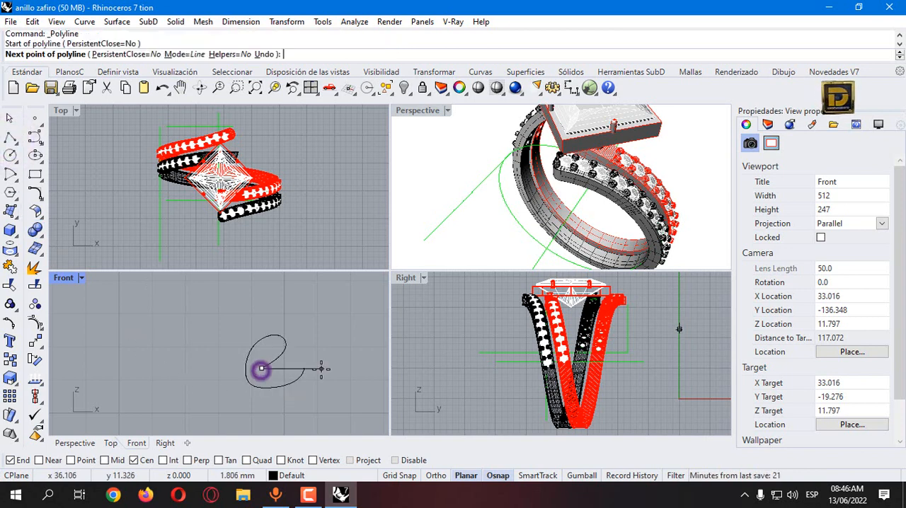
double_click(305, 367)
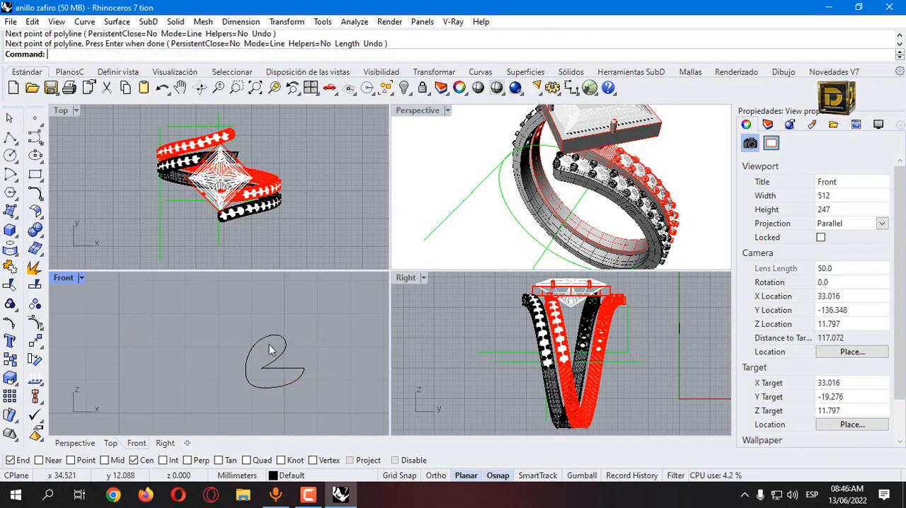
Step: Delete the e-shaped curve together with its straight connecting line from the Front view
drag(305, 330, 219, 410)
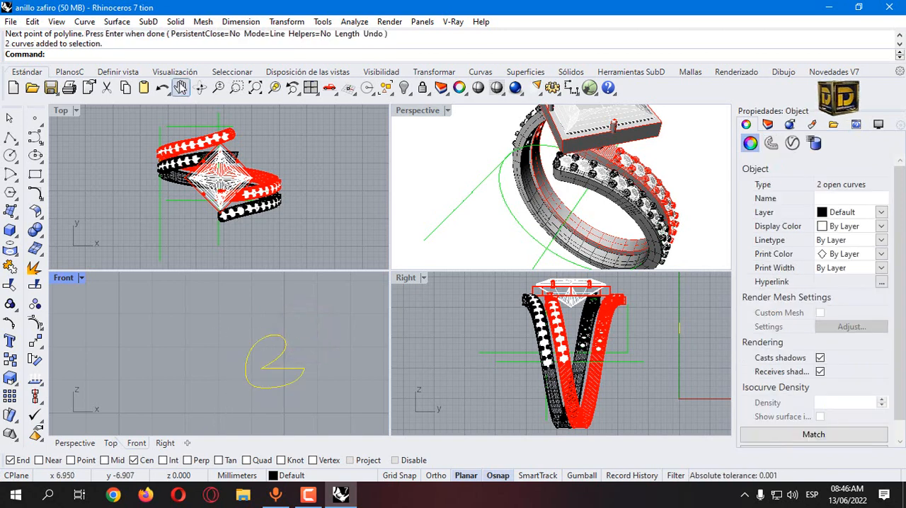
key(Delete)
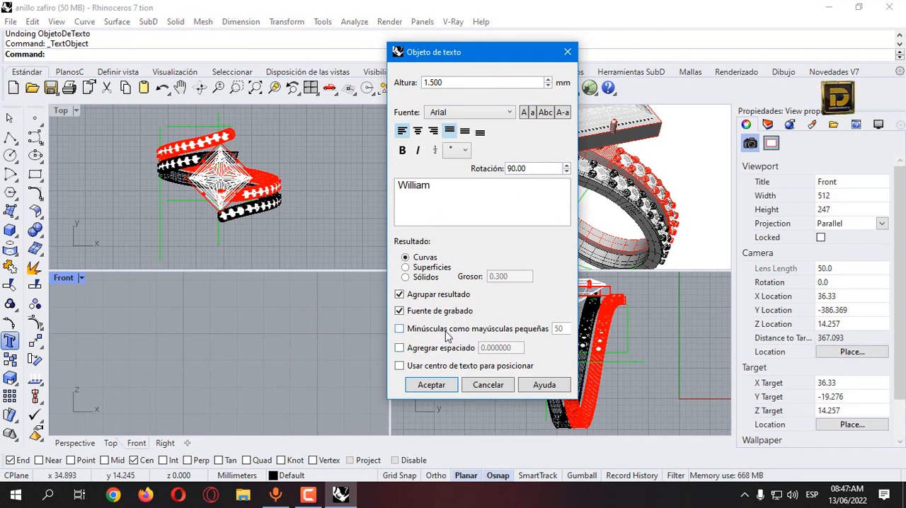
Step: Place the name text as Arial curves 1.5 mm high, rotated 90 degrees, in the empty Front view area
double_click(414, 185)
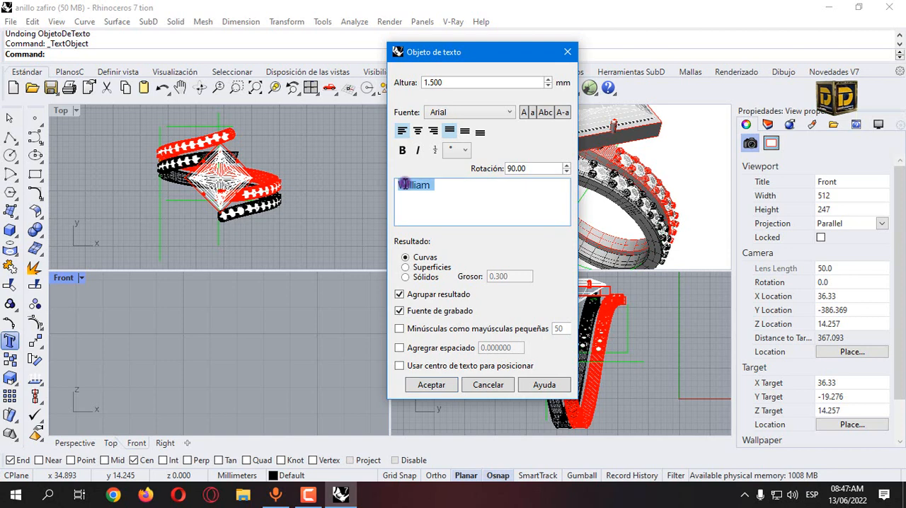
click(432, 386)
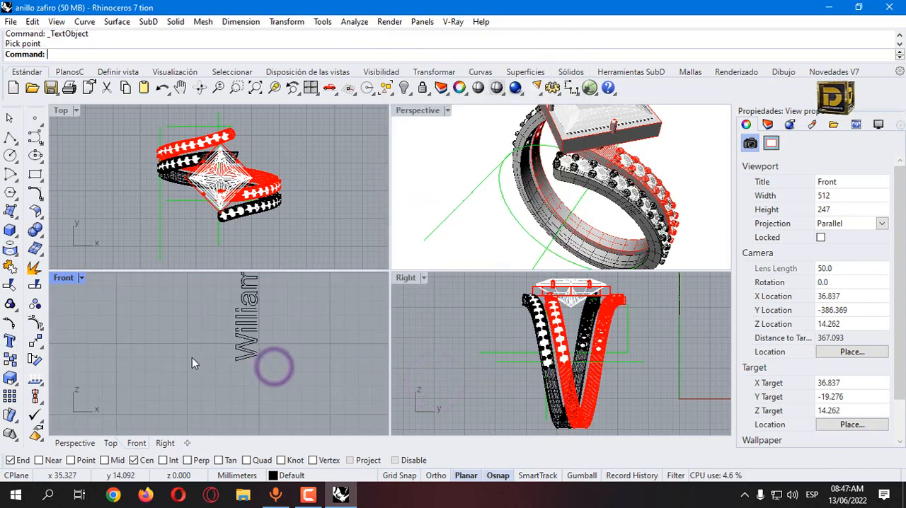
click(256, 345)
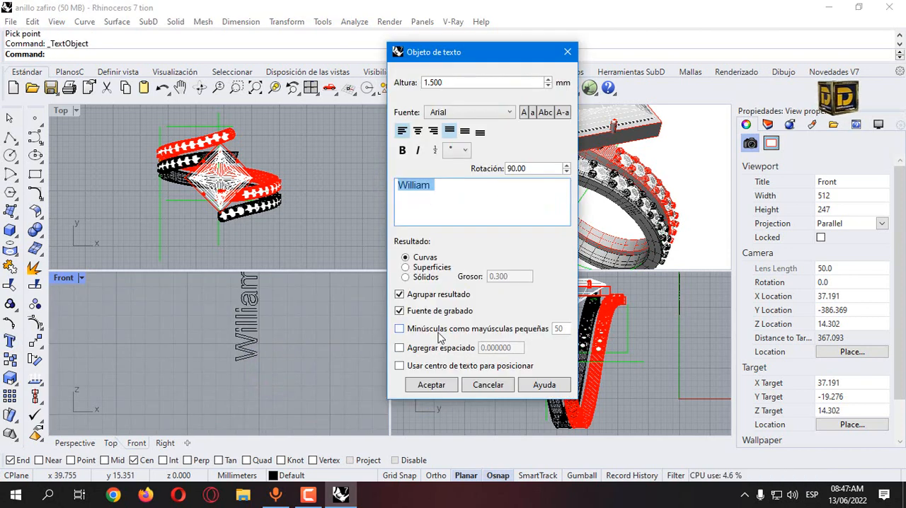
Step: Place another 90-degree name text beside the first with lowercase letters as small capitals at 50%
click(438, 332)
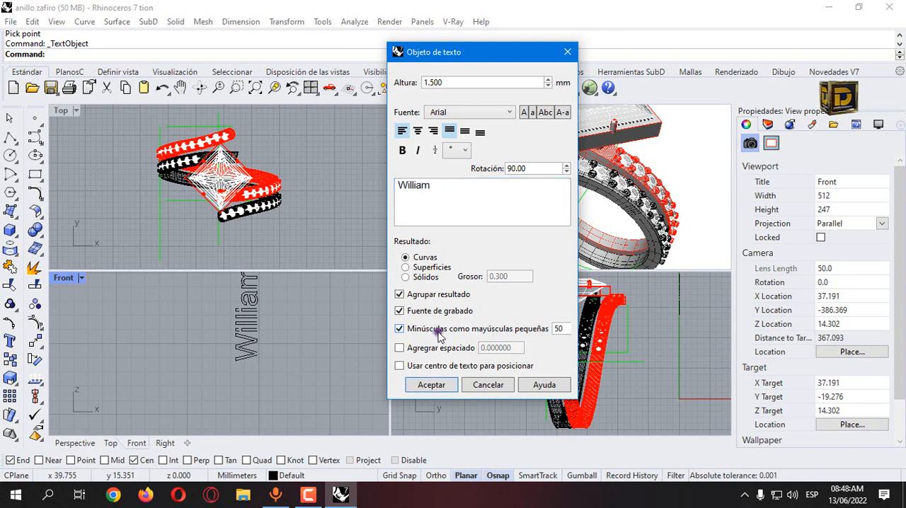
double_click(559, 329)
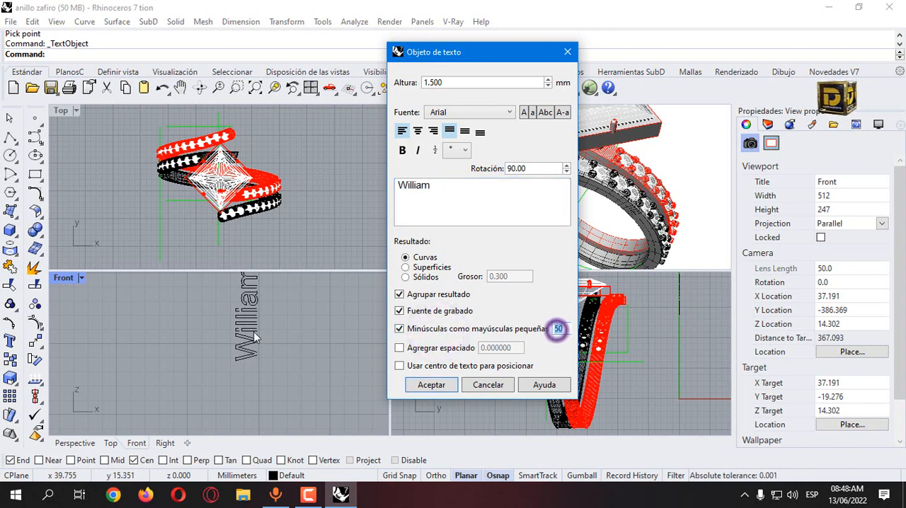
click(431, 386)
click(280, 357)
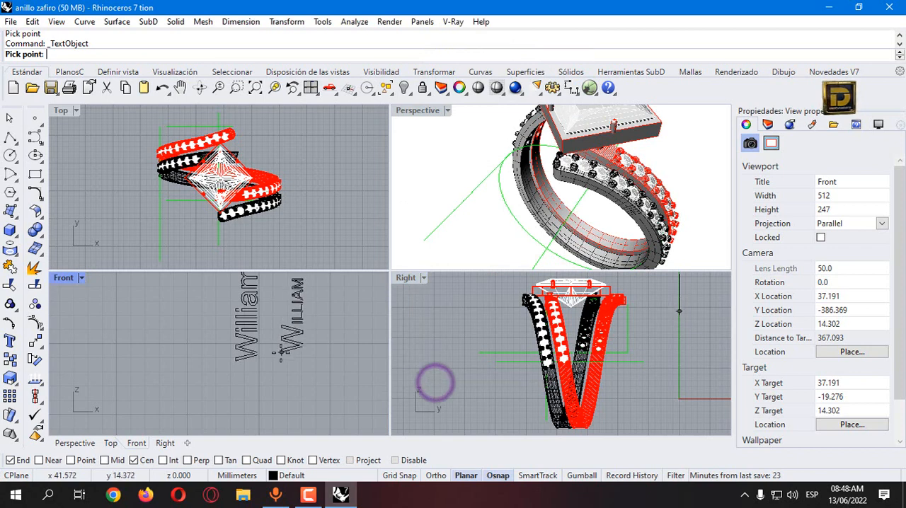
scroll(302, 328, up, 3)
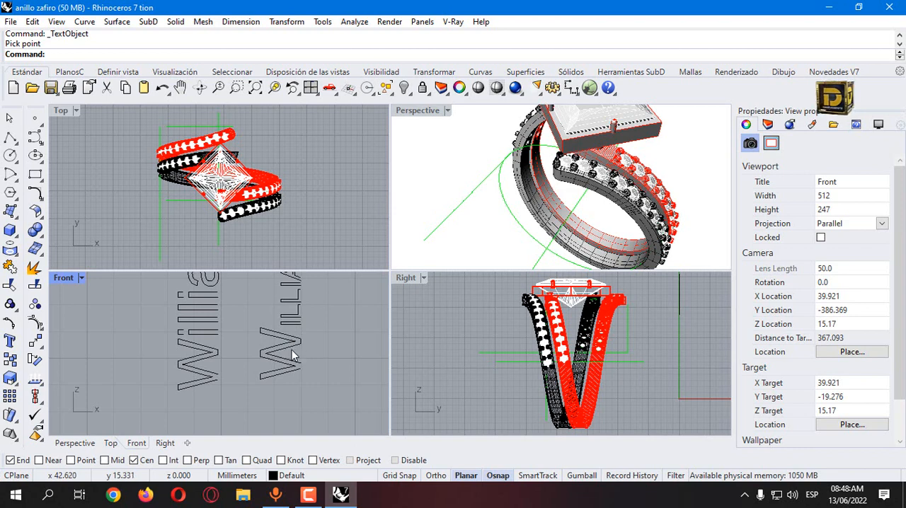
Step: Place the name text horizontally in the Front view with rotation 0, without small capitals or added spacing
right_click(306, 337)
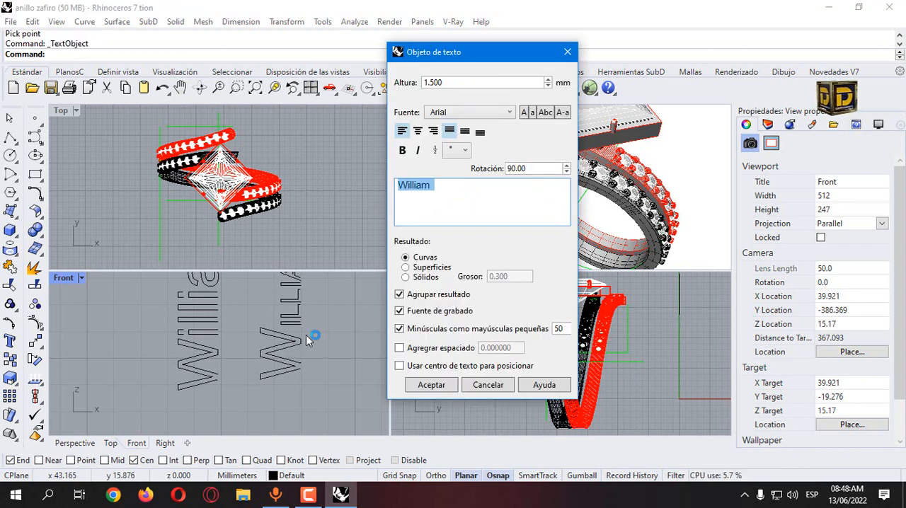
click(401, 347)
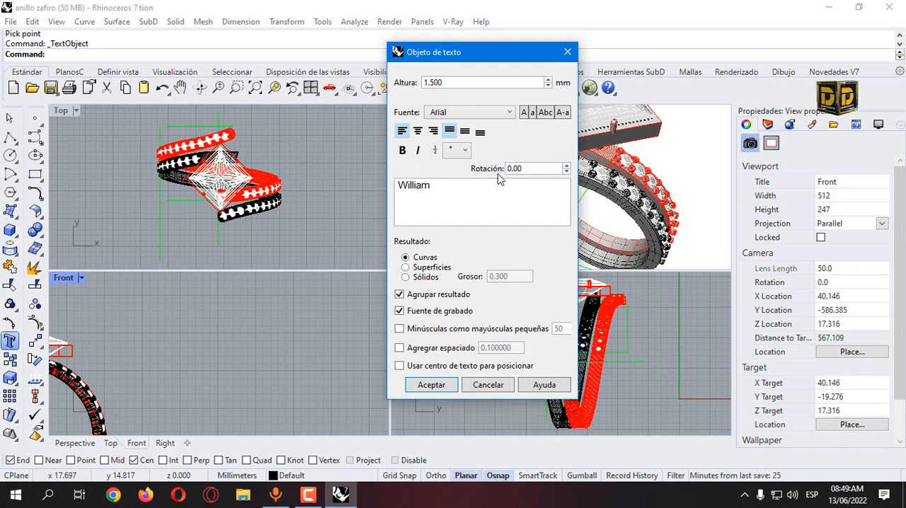
click(430, 390)
click(288, 369)
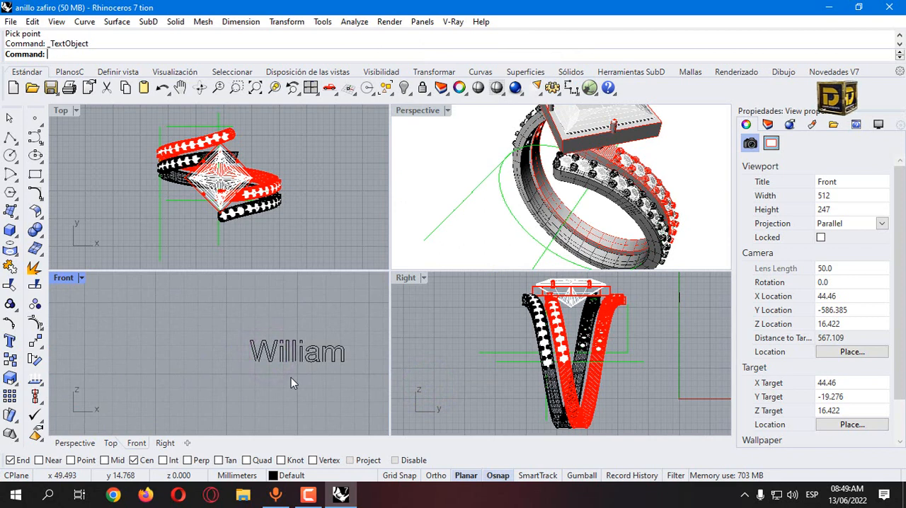
Step: Place a second name text below the first in the Front view with added letter spacing of 0.1
click(410, 353)
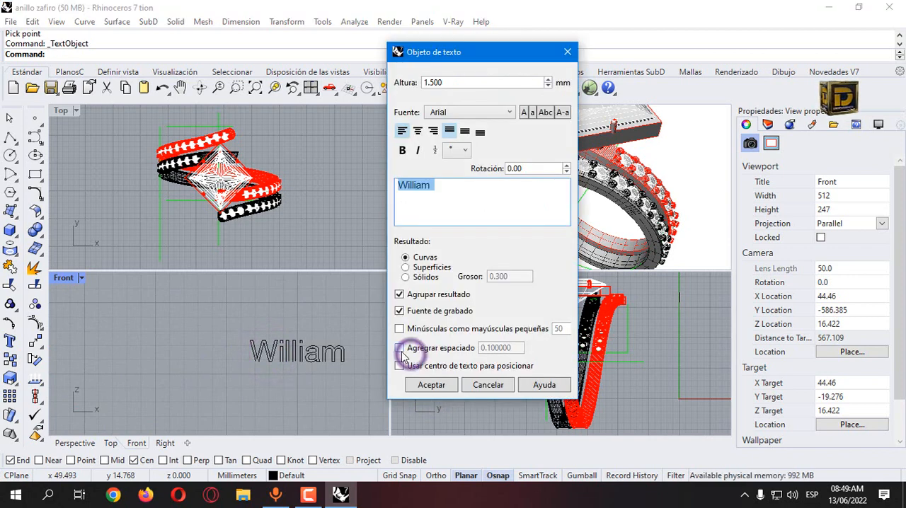
click(434, 385)
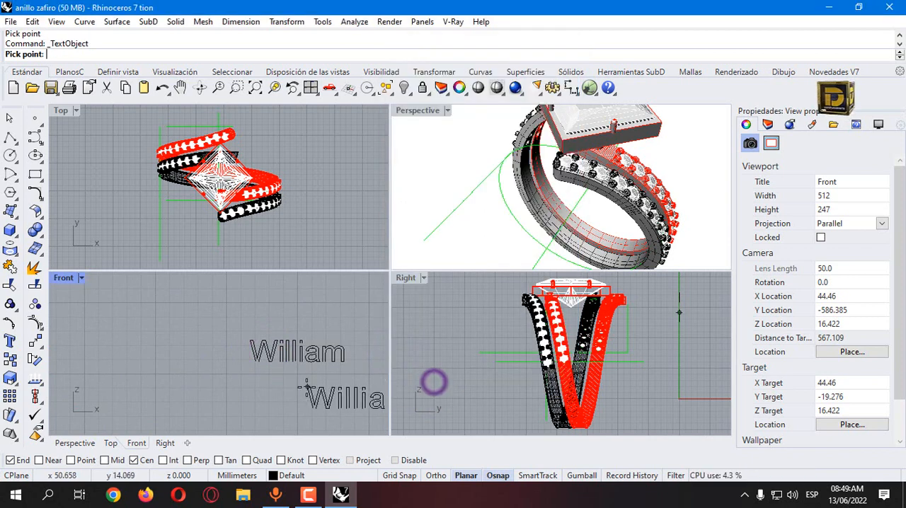
click(250, 377)
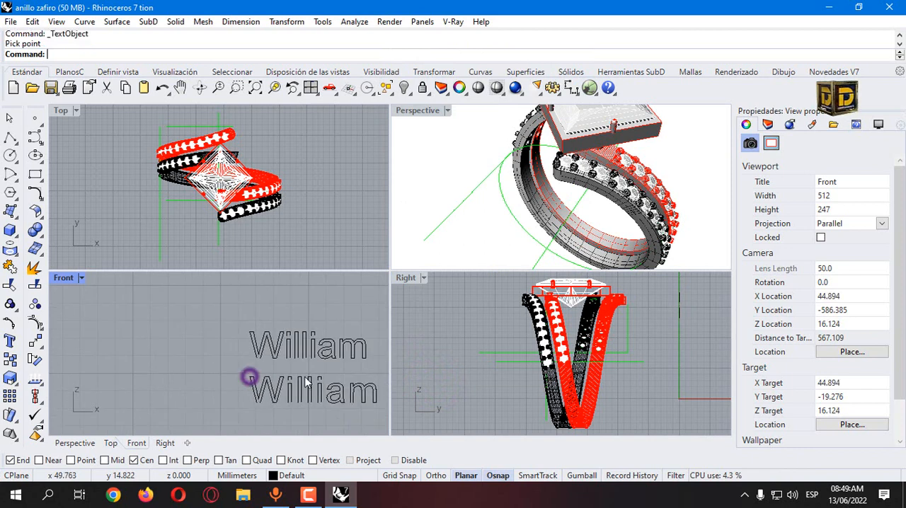
right_drag(305, 383, 249, 374)
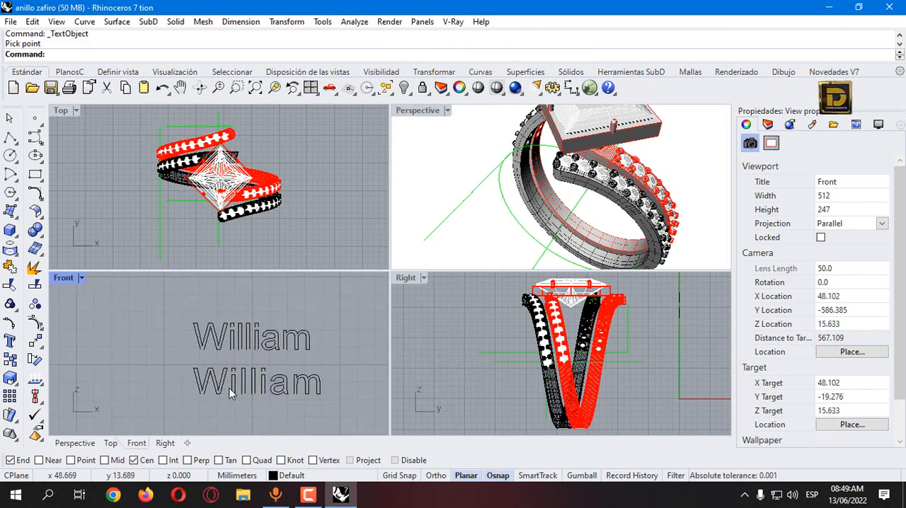
Step: Turn on positioning by text center and place the name text just below the ring in the Top view
right_click(284, 353)
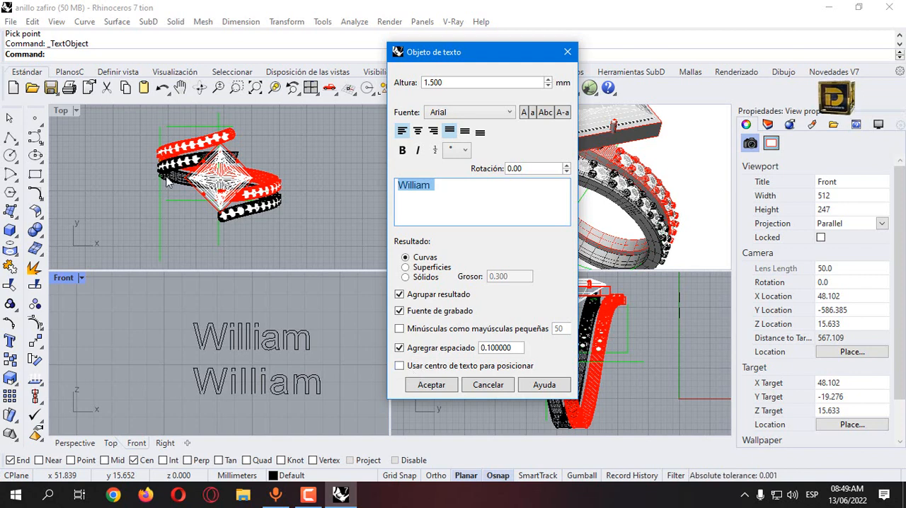
click(400, 366)
key(Return)
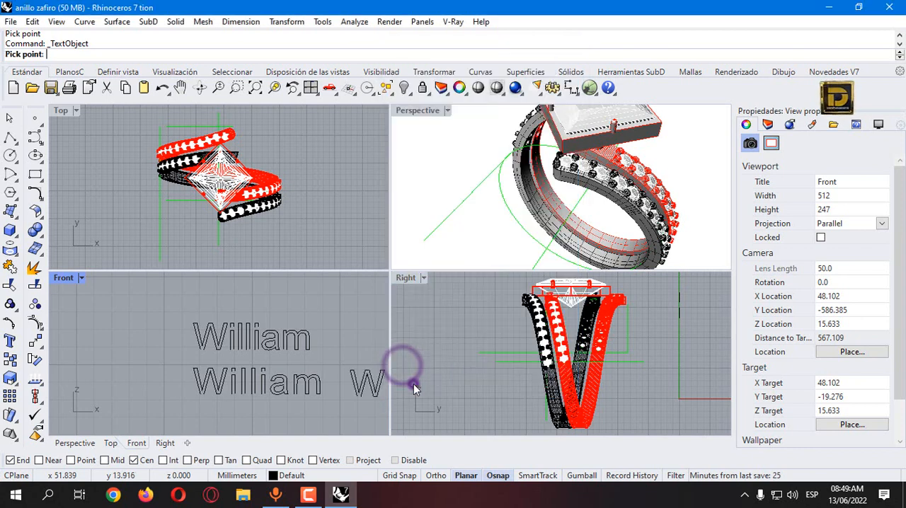
scroll(247, 238, up, 3)
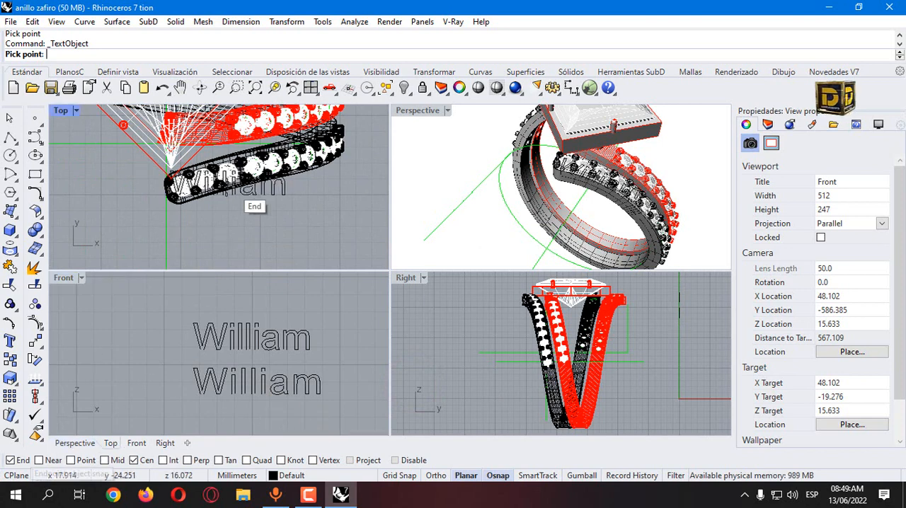
scroll(188, 213, down, 2)
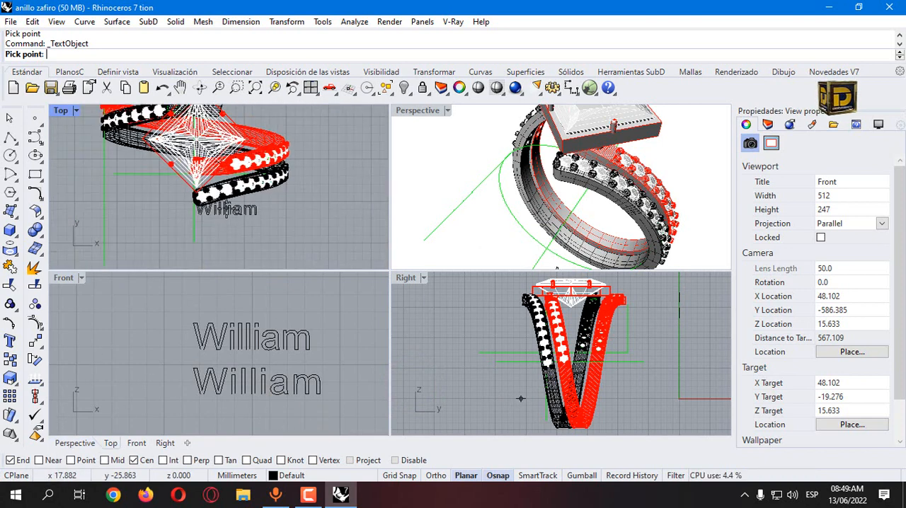
click(193, 249)
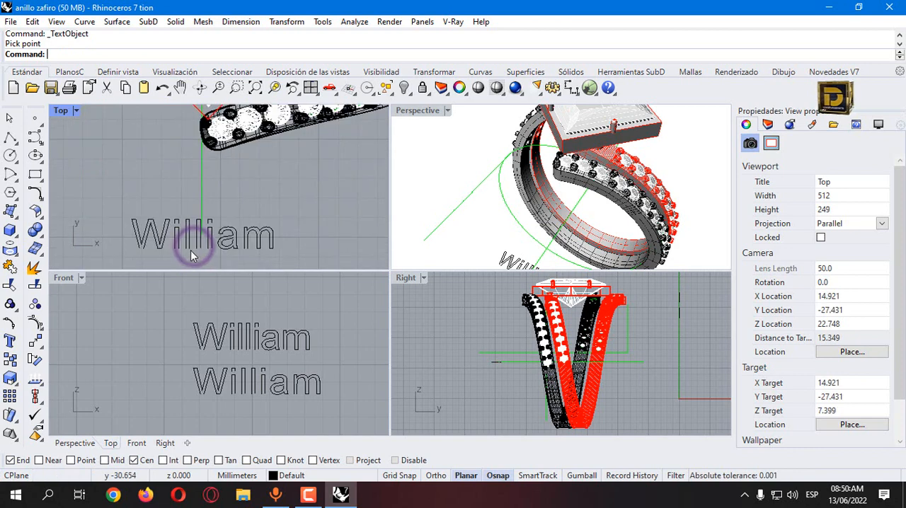
Step: Move the grouped name text in the Top view slightly closer to the ring and deselect it
scroll(190, 250, up, 3)
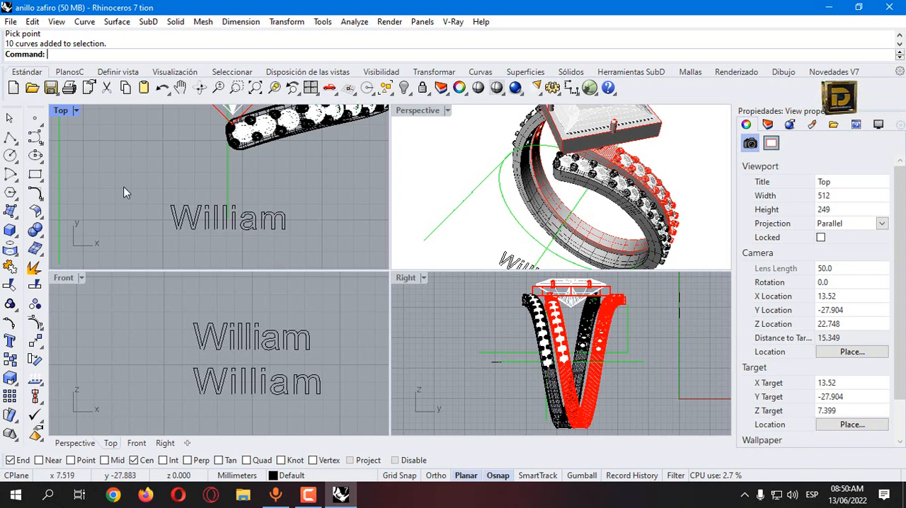
drag(129, 176, 303, 261)
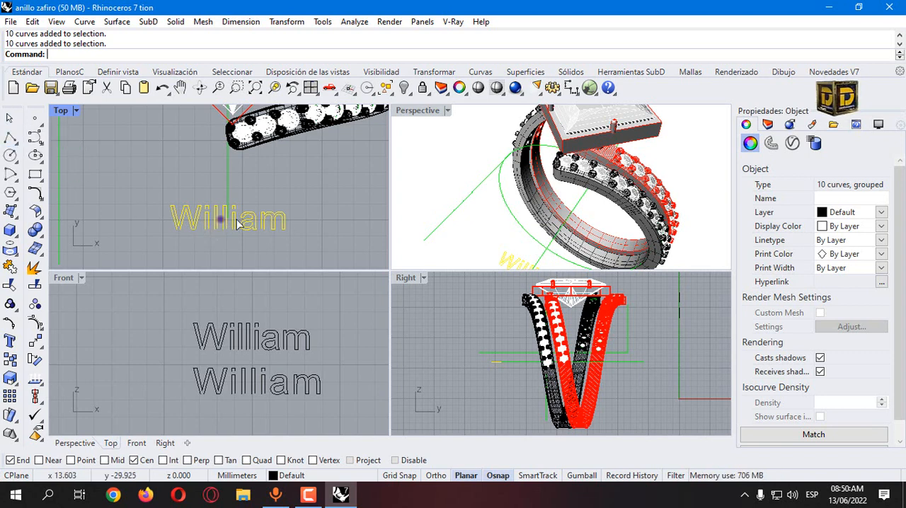
drag(238, 221, 219, 221)
click(231, 253)
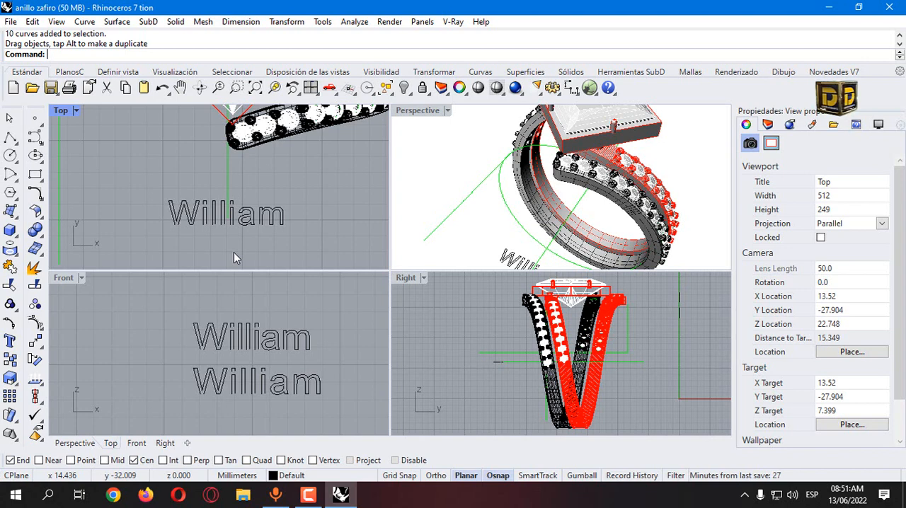
Step: Place the name text as 0.300 mm thick solids above the other Front view texts and inspect their thickness in the Right view
right_click(234, 252)
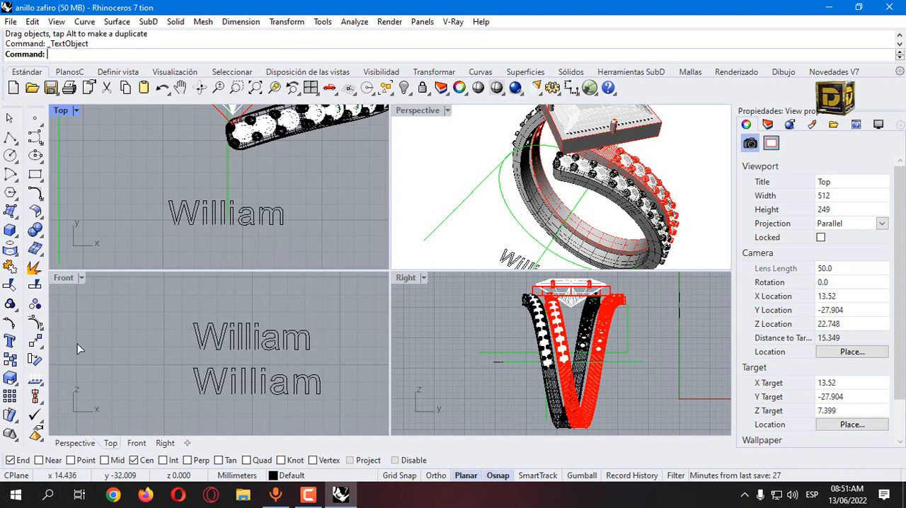
click(10, 341)
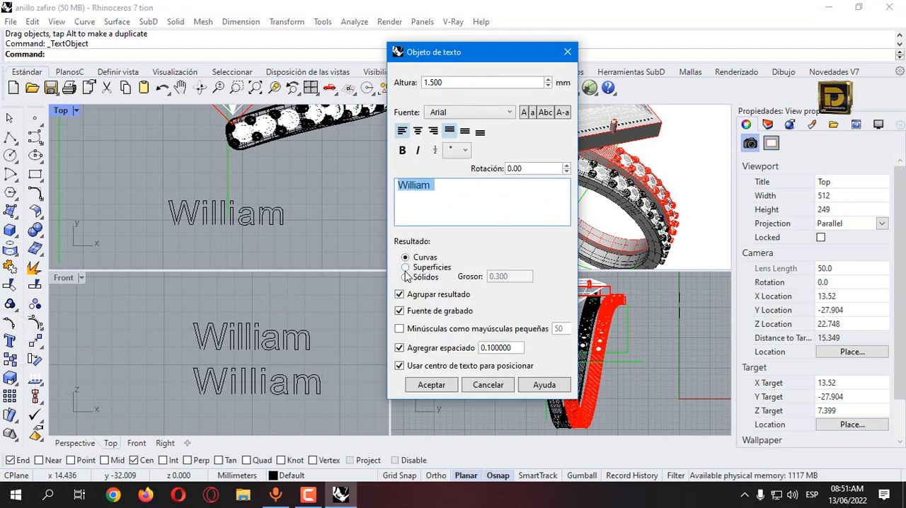
click(420, 281)
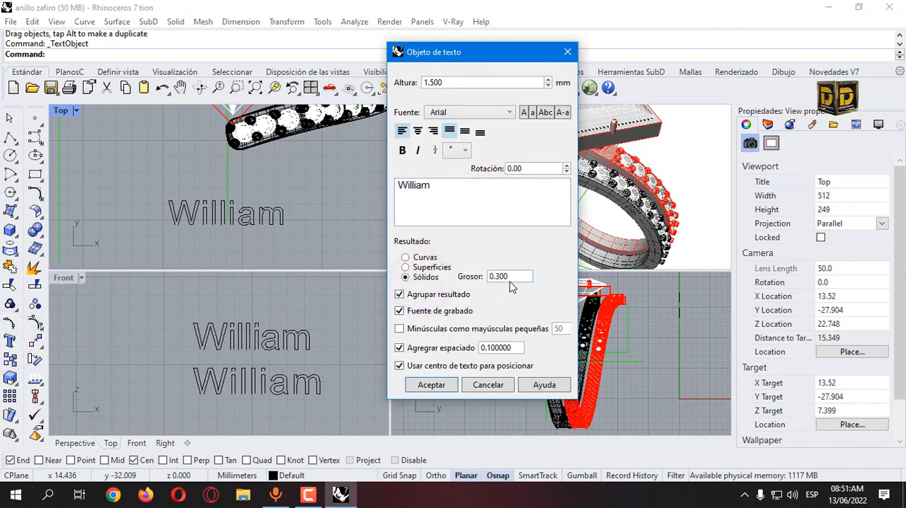
click(435, 384)
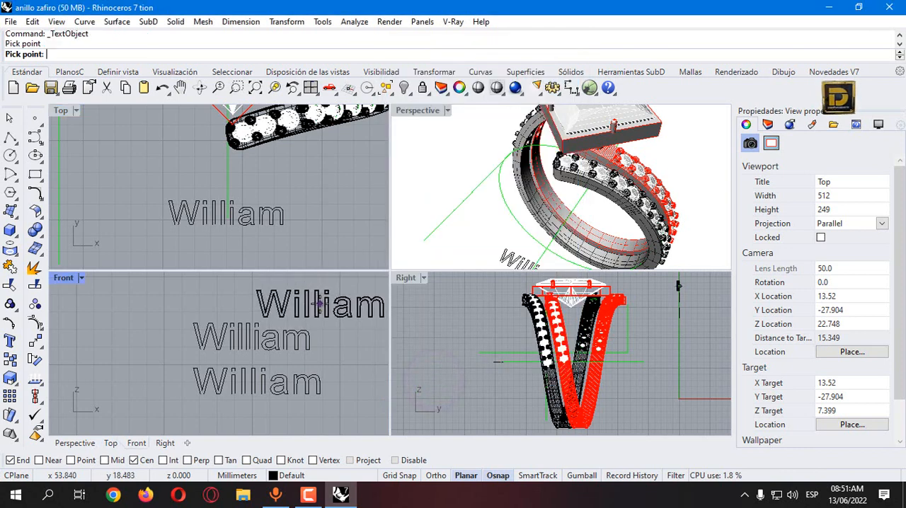
click(320, 305)
scroll(687, 290, up, 10)
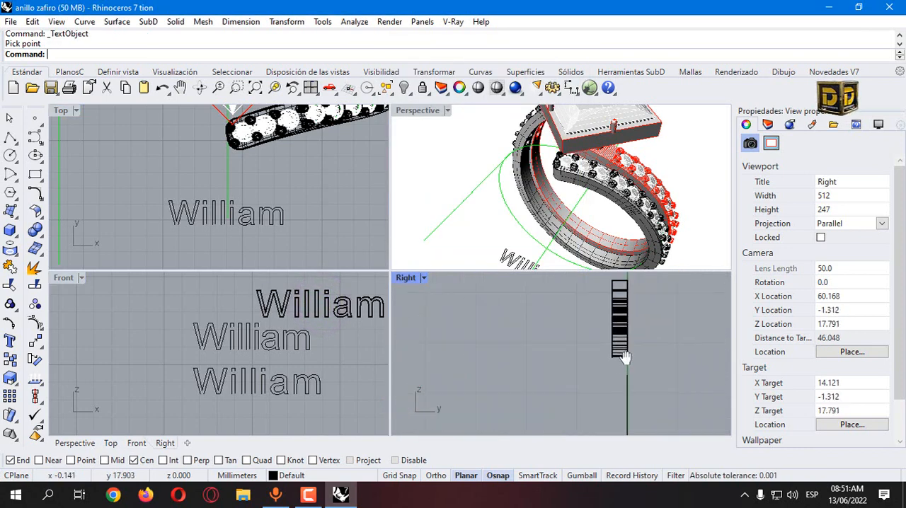
scroll(600, 318, down, 4)
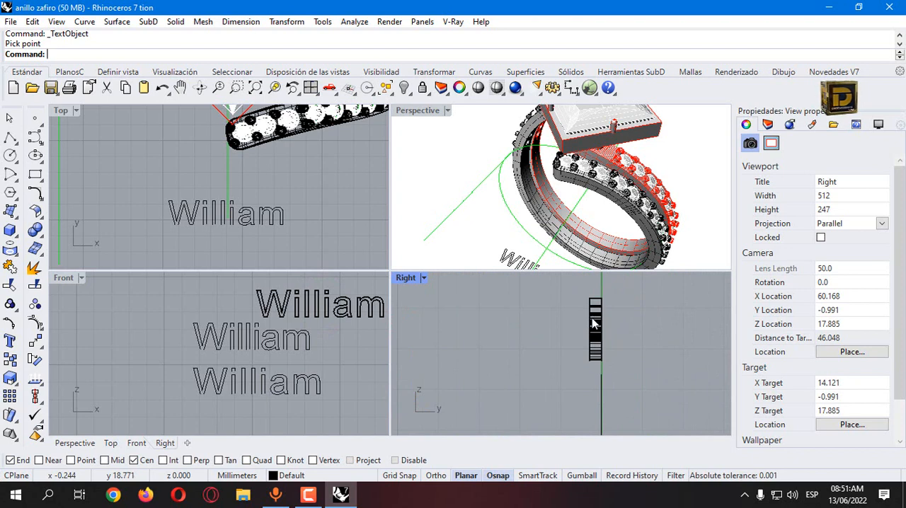